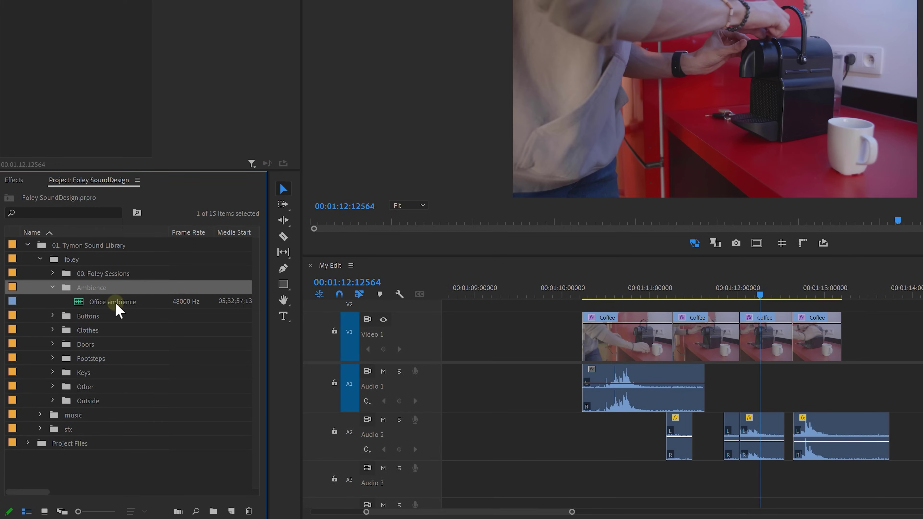
# Place the Office ambience sound on Audio 3, starting at the beginning of the coffee scene.
pyautogui.moveTo(118, 310); pyautogui.dragTo(575, 479)
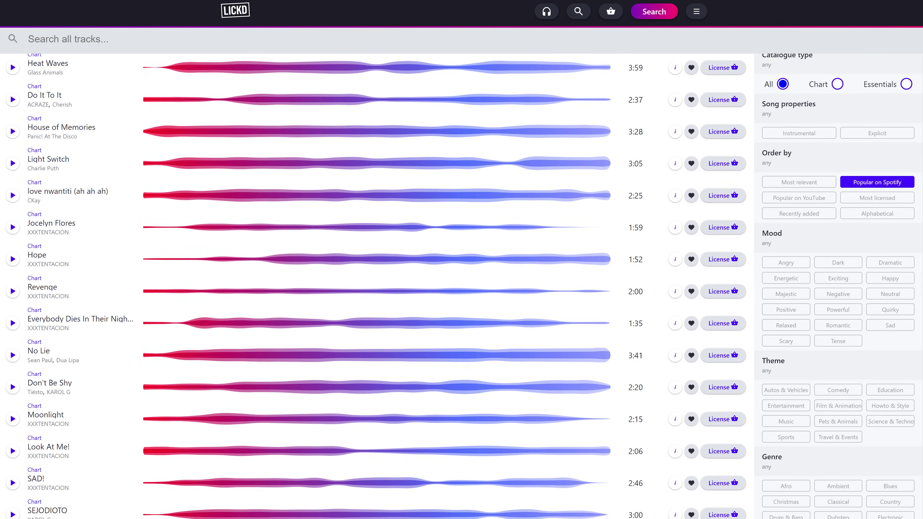
# Switch to the Lickd website and look through its popular tracks, Essentials stock music, featured playlists and themed song collections.
pyautogui.scroll(-3, 461, 286)
pyautogui.scroll(-3, 460, 286)
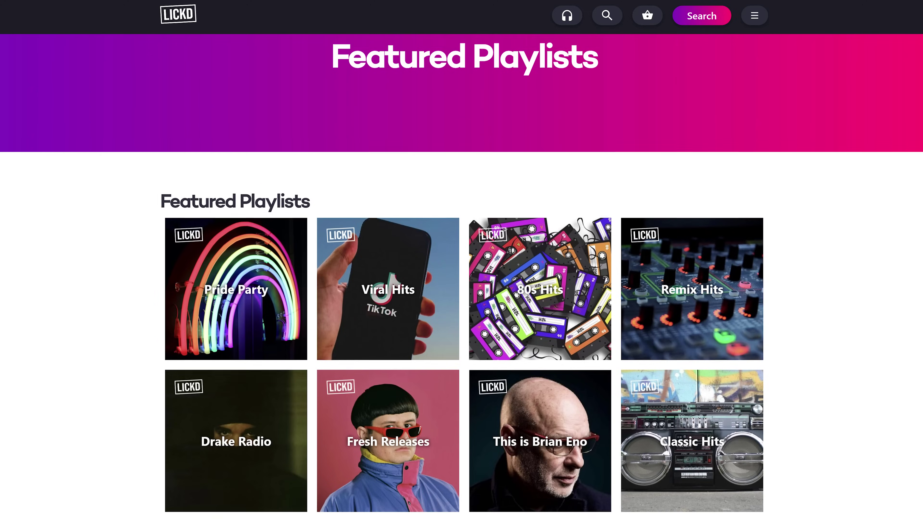
pyautogui.scroll(-3, 461, 286)
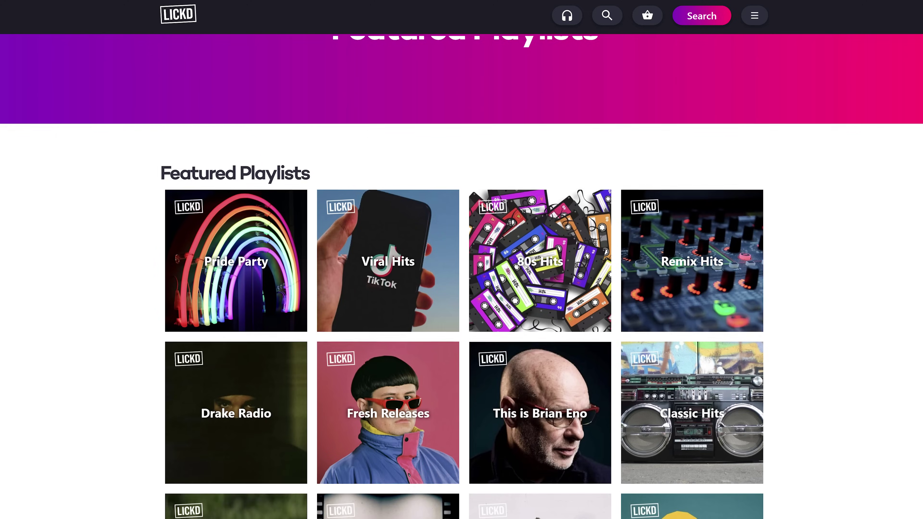
pyautogui.scroll(-1, 460, 286)
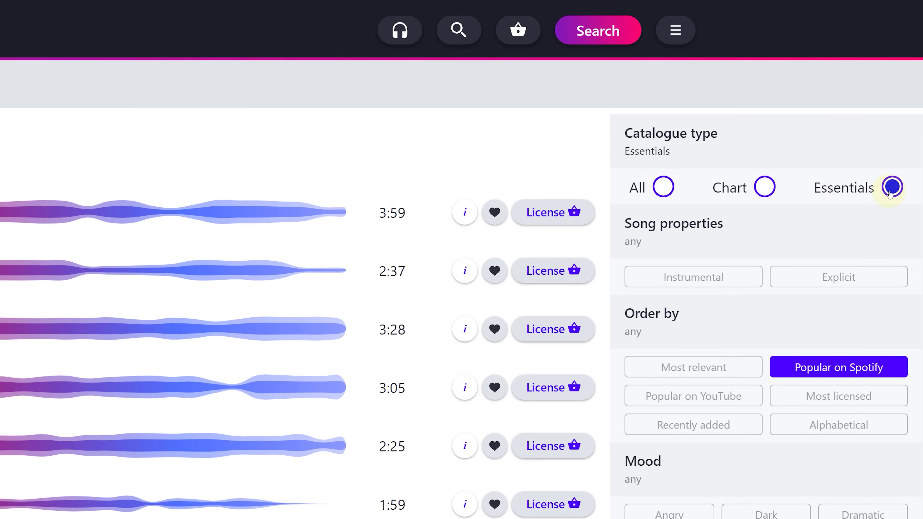
pyautogui.scroll(-5, 890, 195)
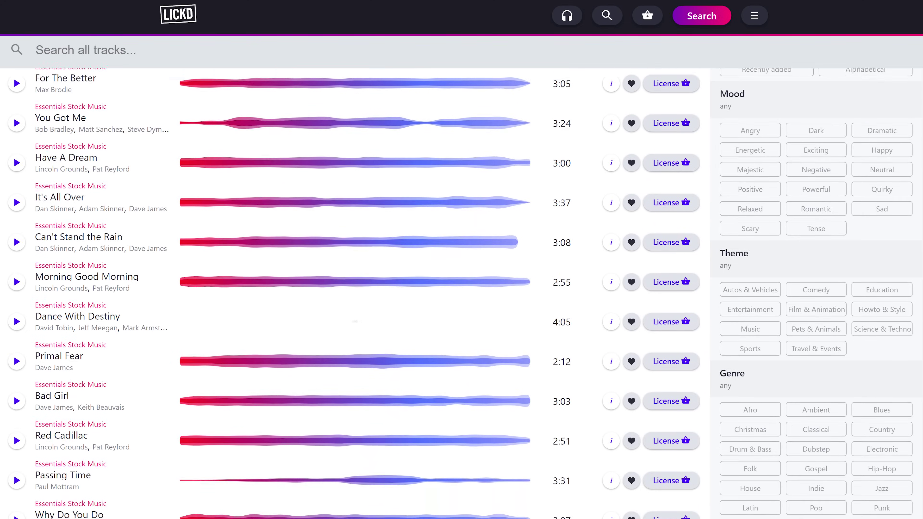
pyautogui.scroll(-1, 890, 194)
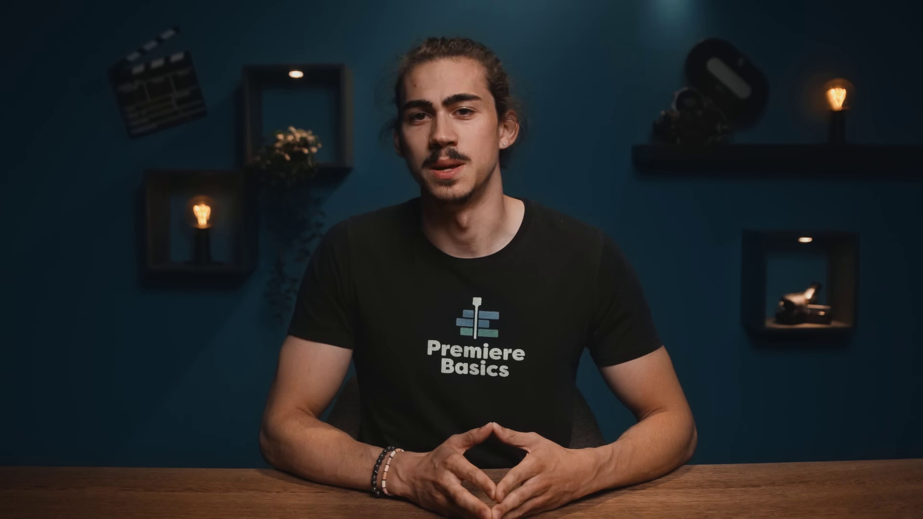
pyautogui.scroll(-5, 458, 280)
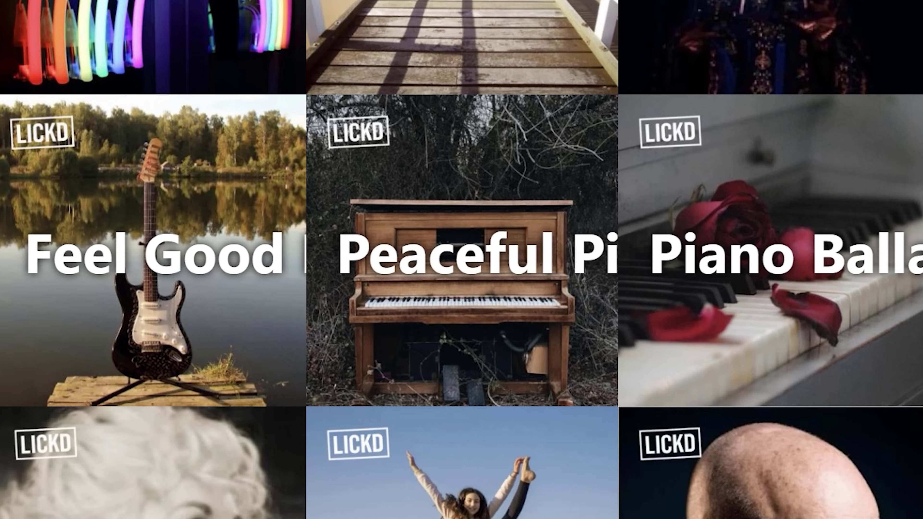
pyautogui.scroll(-5, 461, 259)
pyautogui.scroll(-3, 461, 259)
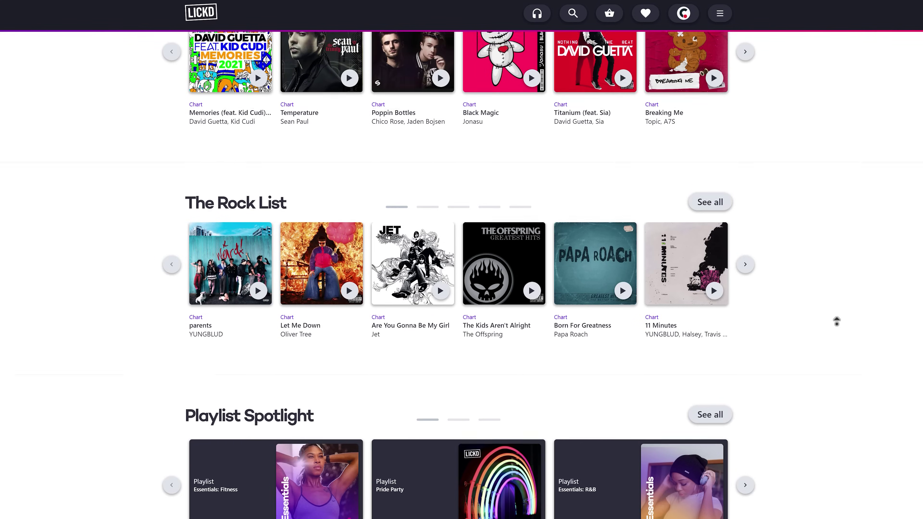
pyautogui.scroll(2, 458, 275)
pyautogui.scroll(5, 836, 321)
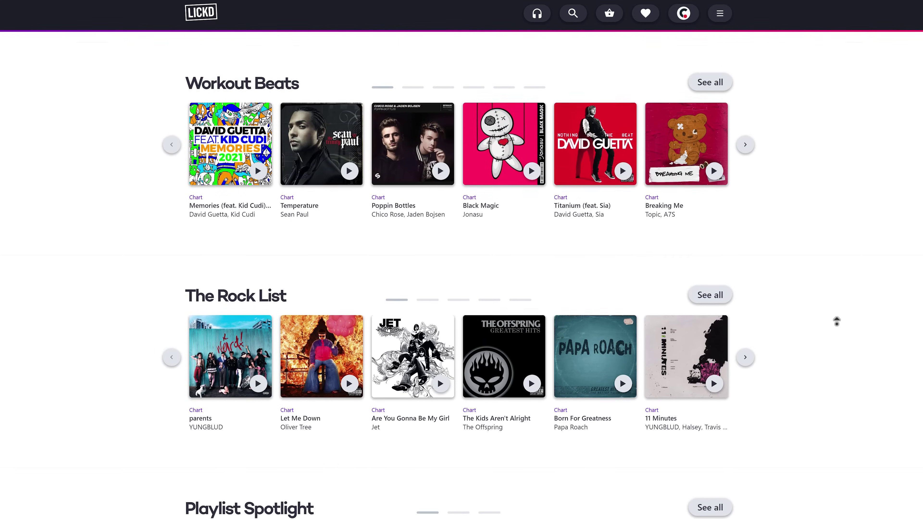
pyautogui.scroll(3, 836, 321)
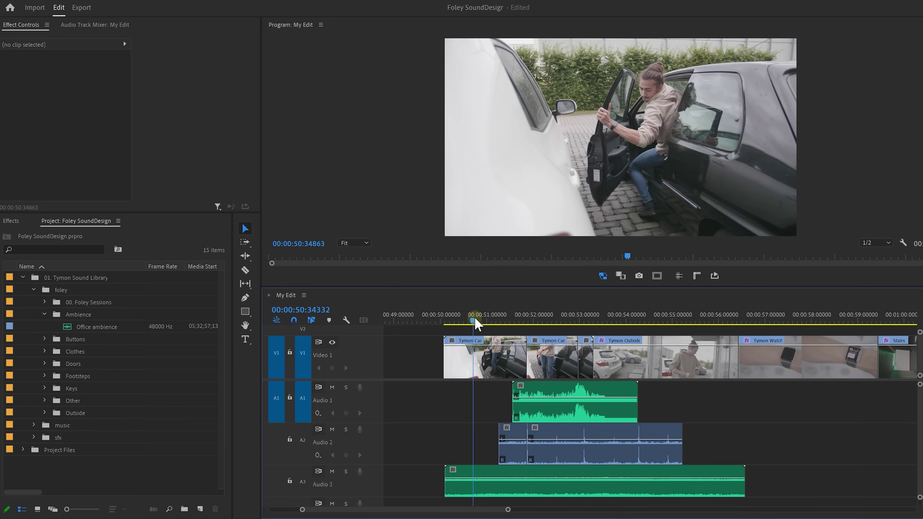
# Play through the car scene and lower the footsteps clip's volume on Audio 2 to about -3.8 dB.
pyautogui.moveTo(476, 324); pyautogui.dragTo(557, 319)
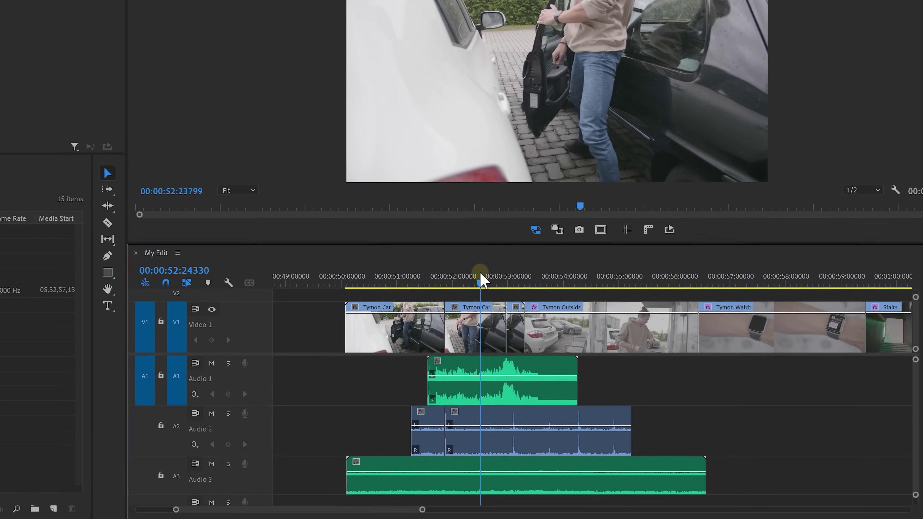
pyautogui.moveTo(481, 273); pyautogui.dragTo(478, 274)
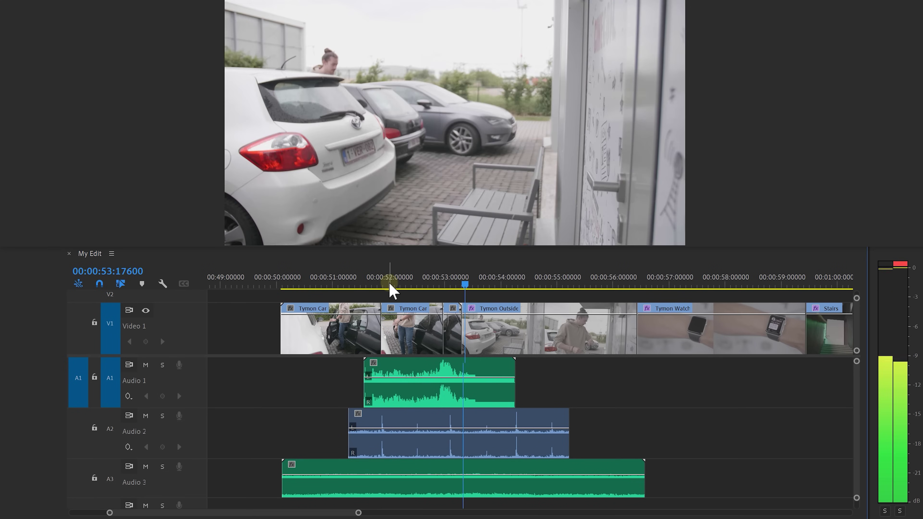
pyautogui.press('space')
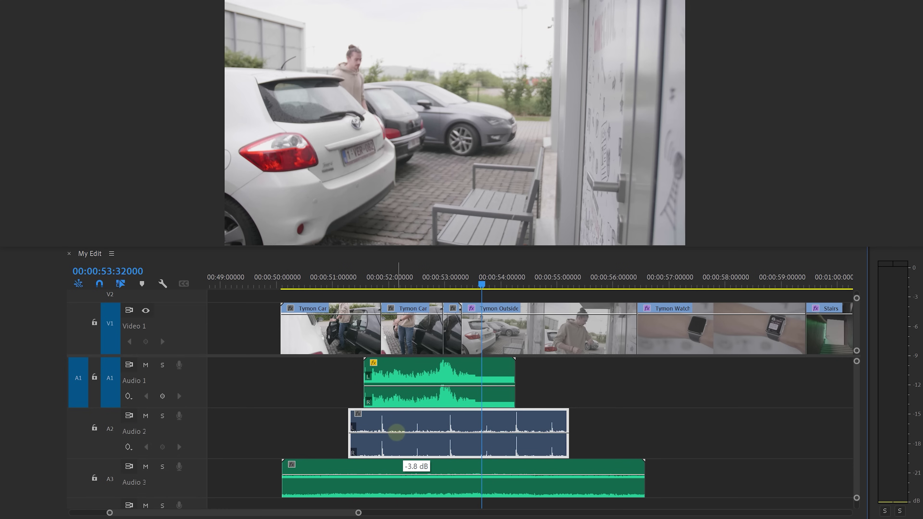
pyautogui.moveTo(393, 433); pyautogui.dragTo(392, 433)
pyautogui.press('space')
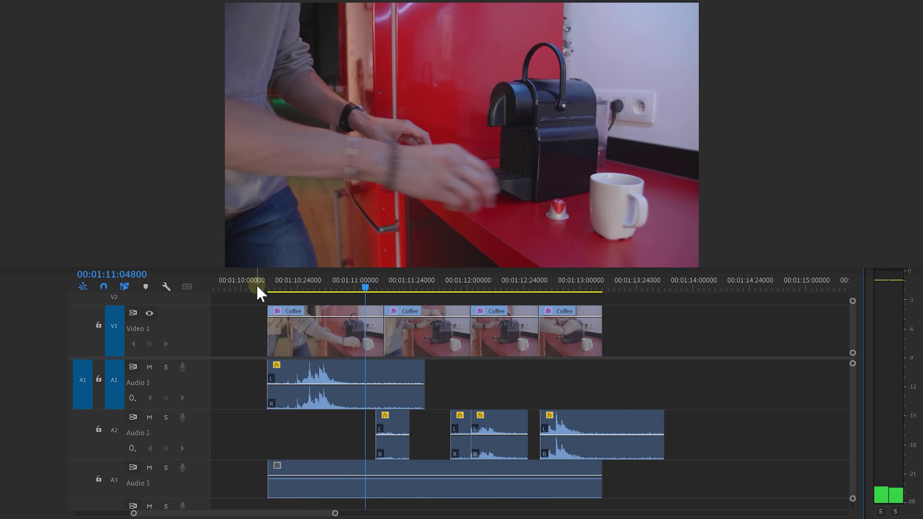
pyautogui.moveTo(260, 290); pyautogui.dragTo(277, 289)
pyautogui.click(313, 387)
pyautogui.click(553, 347)
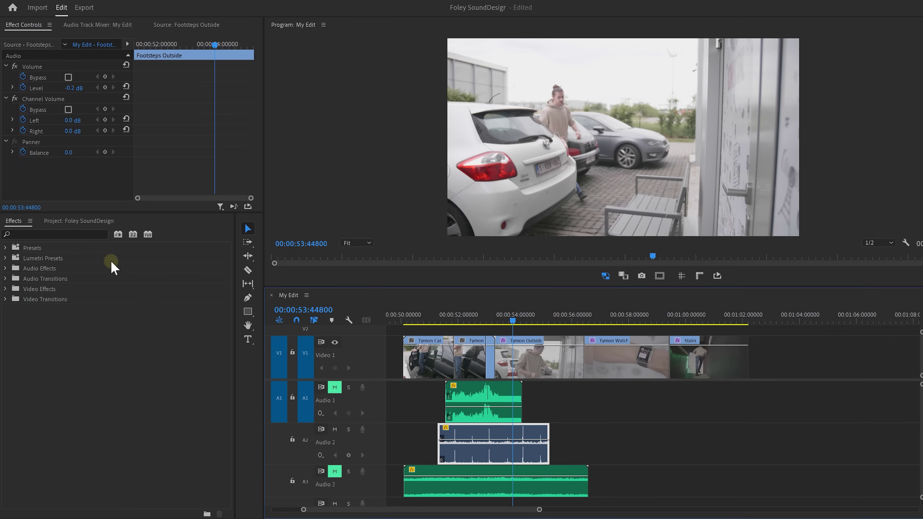
# Find the EQ effects, apply Parametric Equalizer to the Footsteps Outside clip and open its custom setup for editing.
pyautogui.click(72, 226)
pyautogui.write('eq')
pyautogui.moveTo(90, 351); pyautogui.dragTo(94, 110)
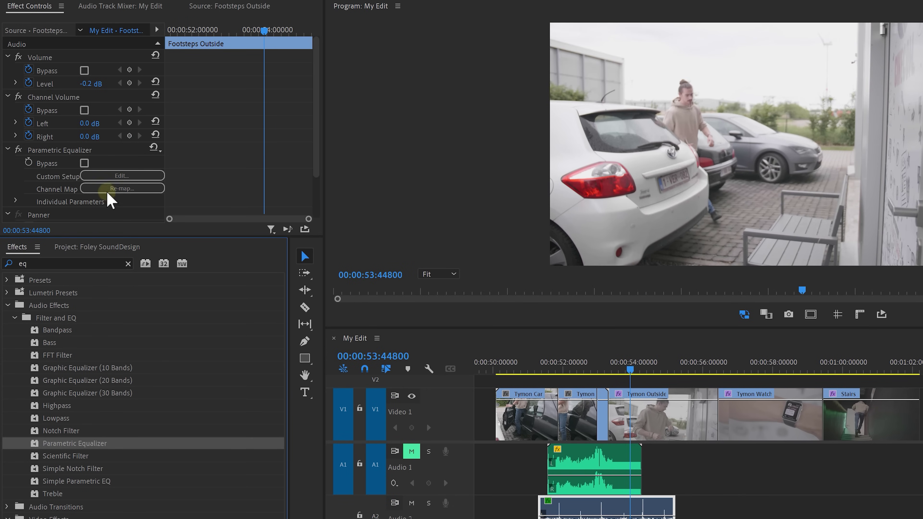
pyautogui.click(121, 176)
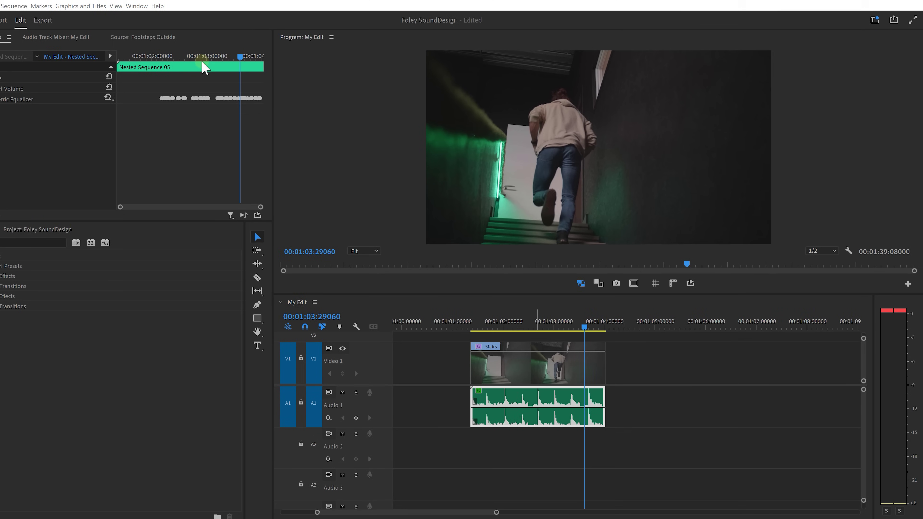
# Open the Essential Sound settings for the stairs scene's nested audio and expand the Creative section.
pyautogui.click(137, 6)
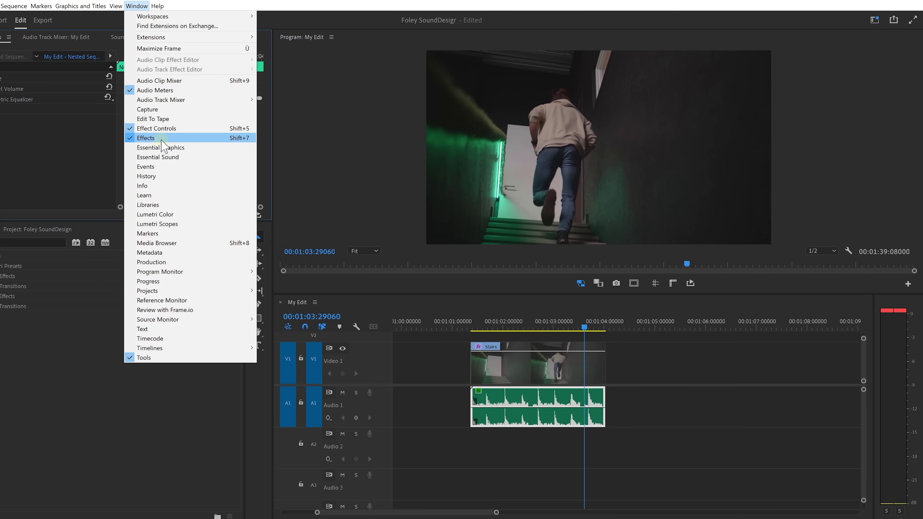
pyautogui.click(154, 157)
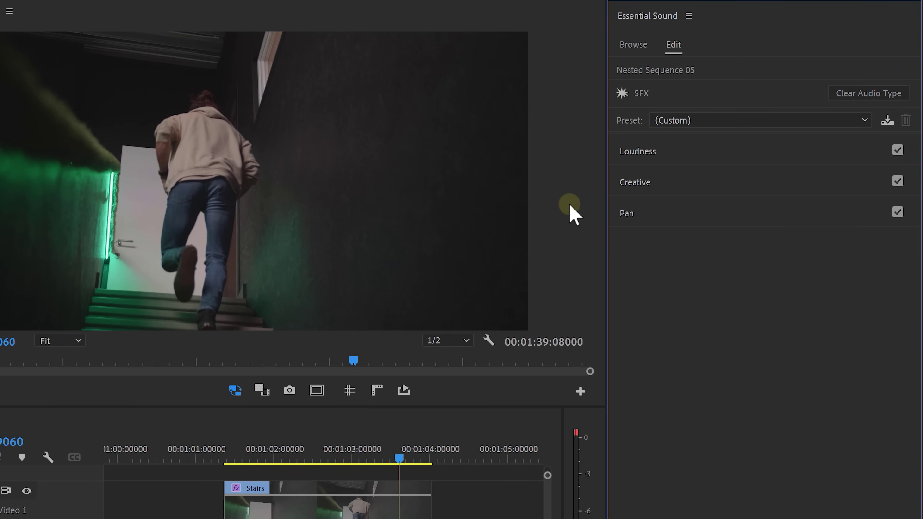
pyautogui.click(639, 183)
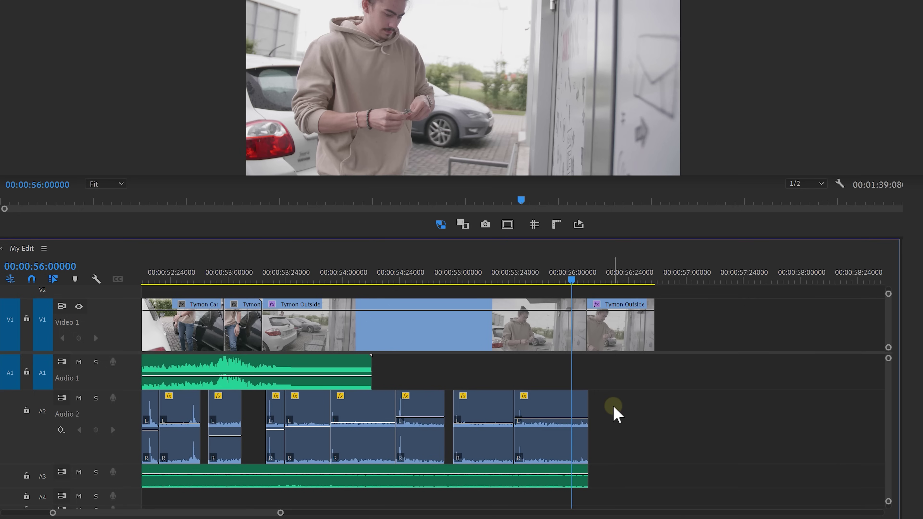
# Nest the Audio 2 footstep clips beneath the Tymon Outside shot into a sequence named MyFootsteps.
pyautogui.moveTo(613, 407); pyautogui.dragTo(264, 423)
pyautogui.rightClick(381, 414)
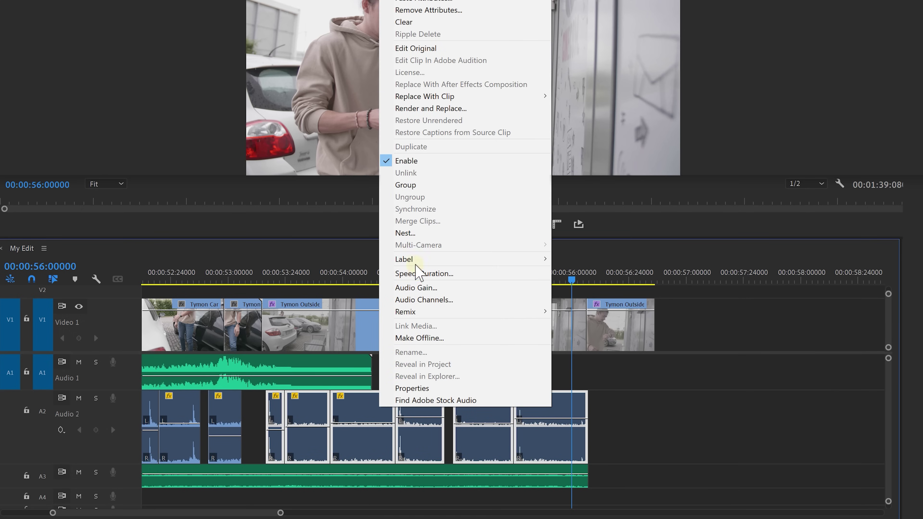
pyautogui.click(416, 233)
pyautogui.write('MyFootsteps')
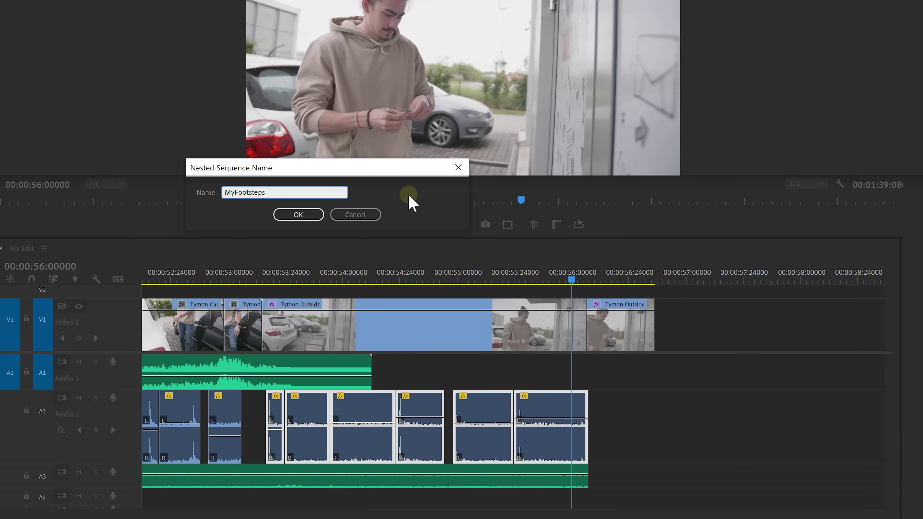
pyautogui.press('Return')
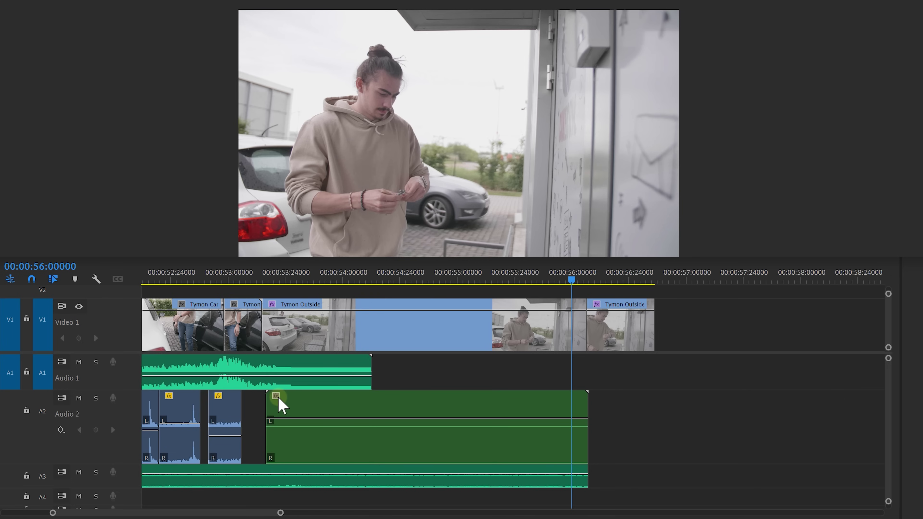
# Show the Panner Balance line on the nested footsteps clip instead of its volume line.
pyautogui.click(276, 397)
pyautogui.moveTo(301, 444)
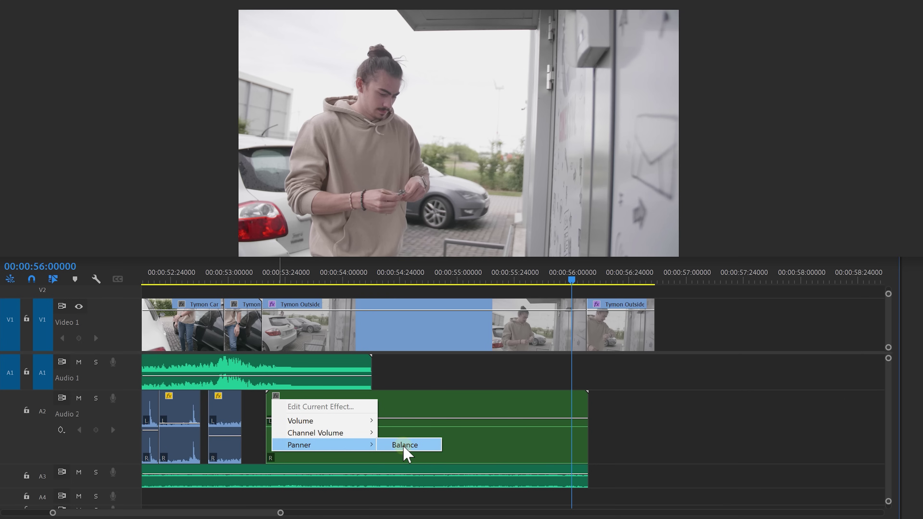
pyautogui.click(403, 445)
# Add a balance keyframe at 00:00:53:20140 near the nested clip's start and raise it above the centre line.
pyautogui.moveTo(576, 282); pyautogui.dragTo(276, 280)
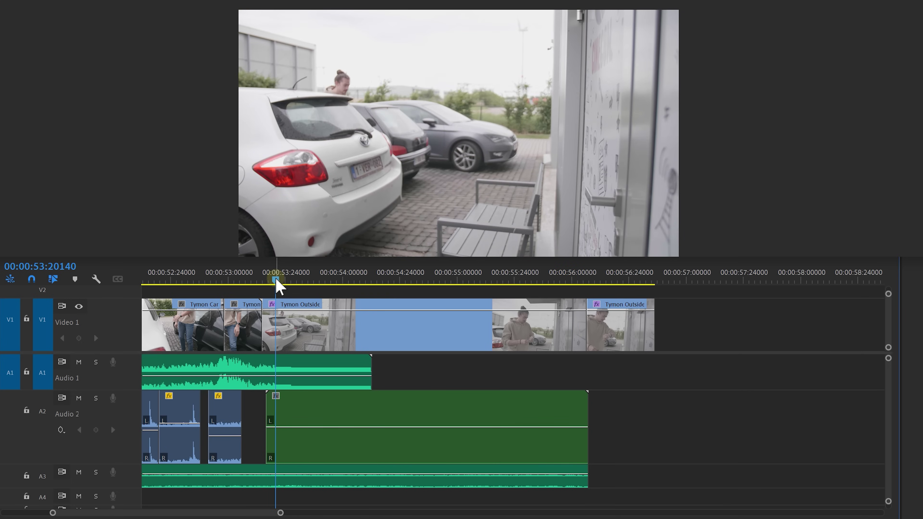
pyautogui.keyDown('ctrl'); pyautogui.click(280, 428); pyautogui.keyUp('ctrl')
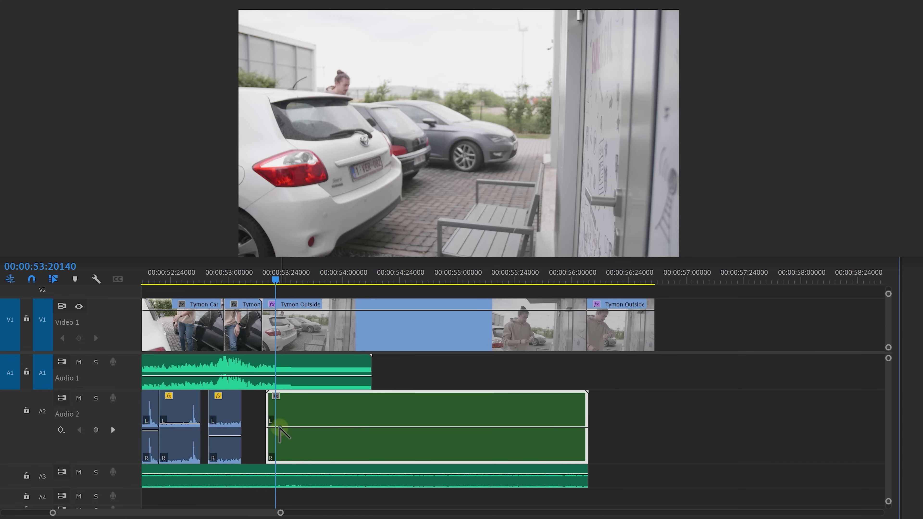
pyautogui.moveTo(279, 429); pyautogui.dragTo(278, 411)
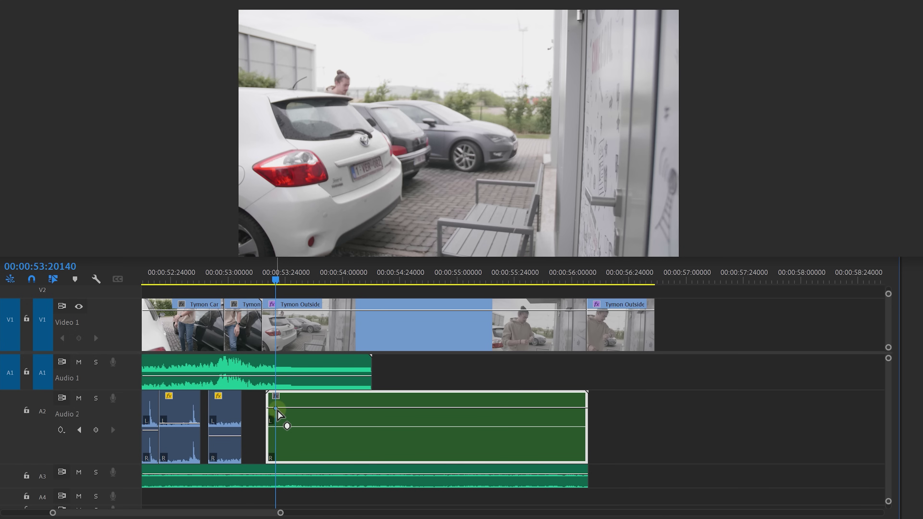
# Add a second balance keyframe near the nested clip's end and lower it below the centre line.
pyautogui.click(358, 422)
pyautogui.keyDown('ctrl'); pyautogui.click(562, 409); pyautogui.keyUp('ctrl')
pyautogui.moveTo(562, 409); pyautogui.dragTo(575, 448)
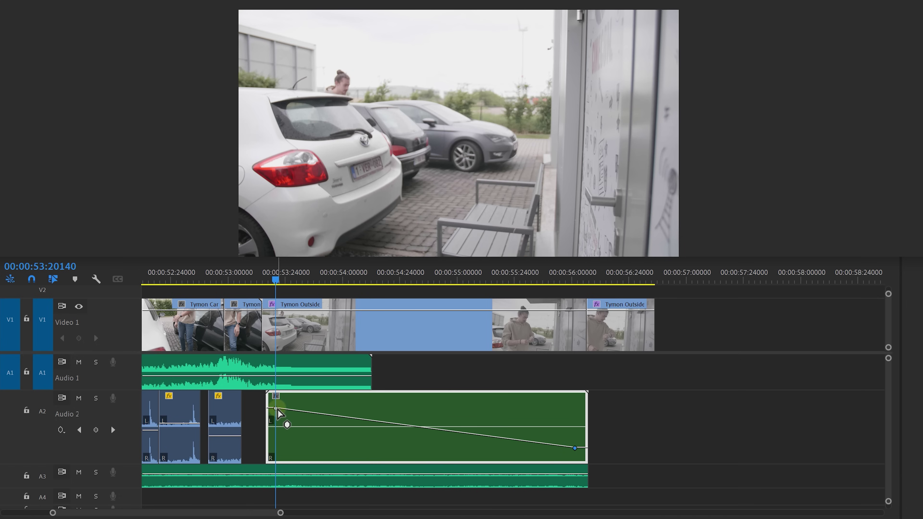